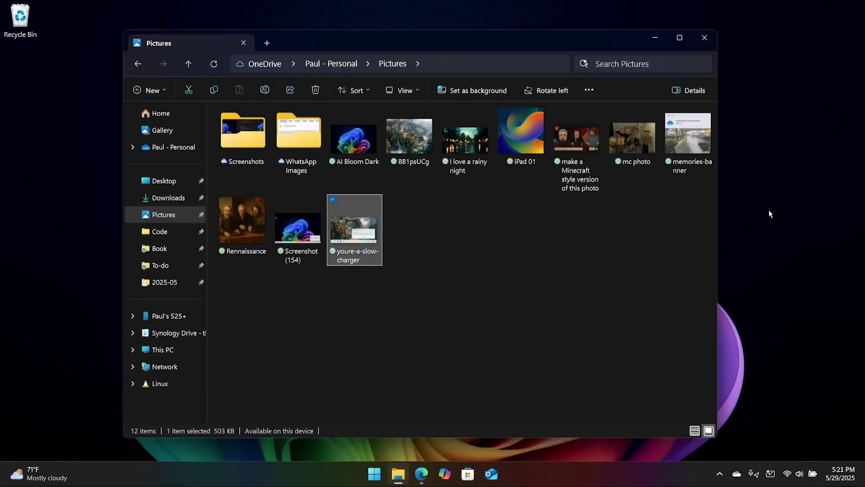
From the Solitaire pin notification's '...' menu, open notification settings for the Apps sender.
left_click(840, 473)
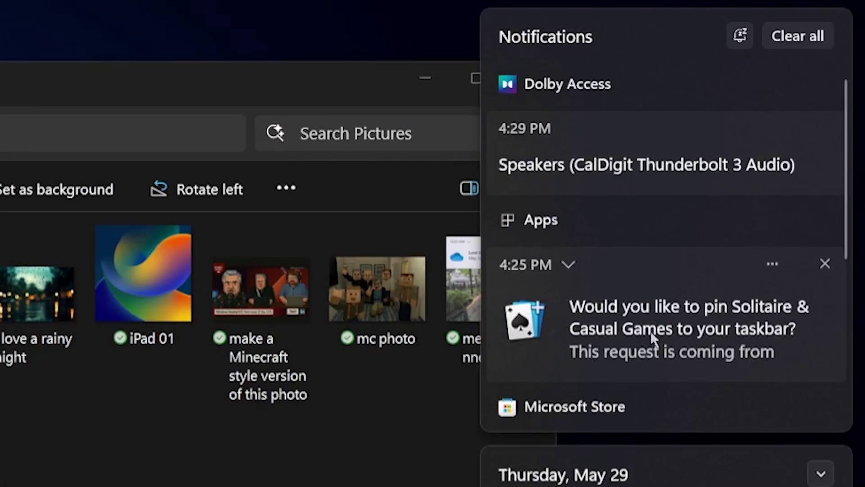
scroll(762, 159, "down", 2)
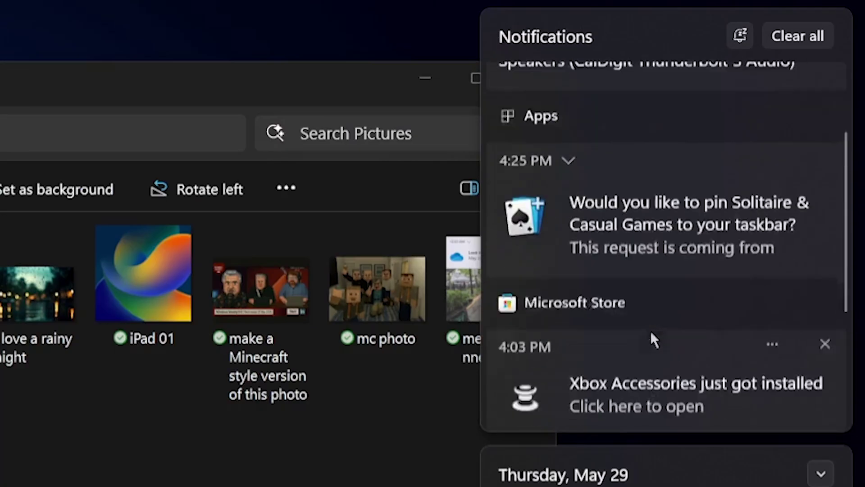
scroll(762, 159, "up", 2)
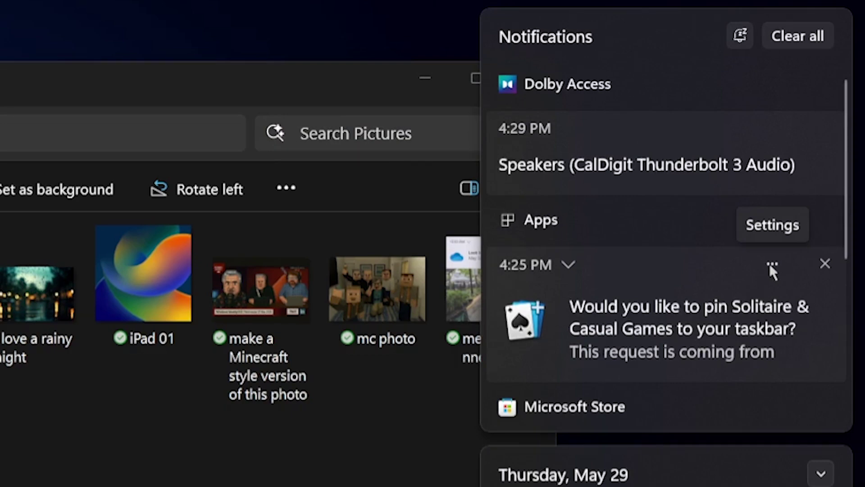
left_click(769, 263)
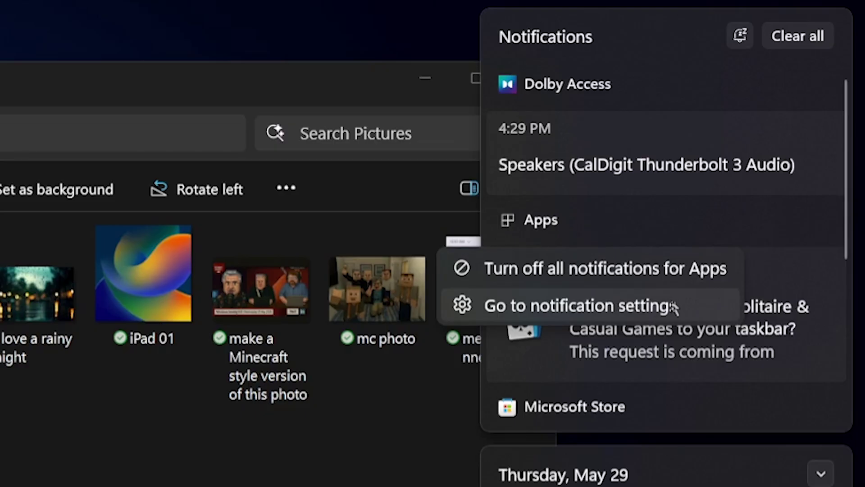
left_click(630, 311)
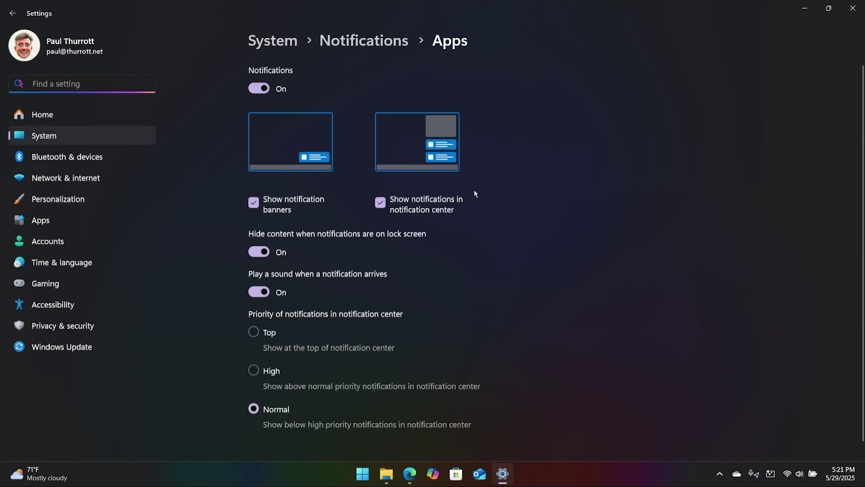
Return to System settings and open the Notifications page.
left_click(51, 143)
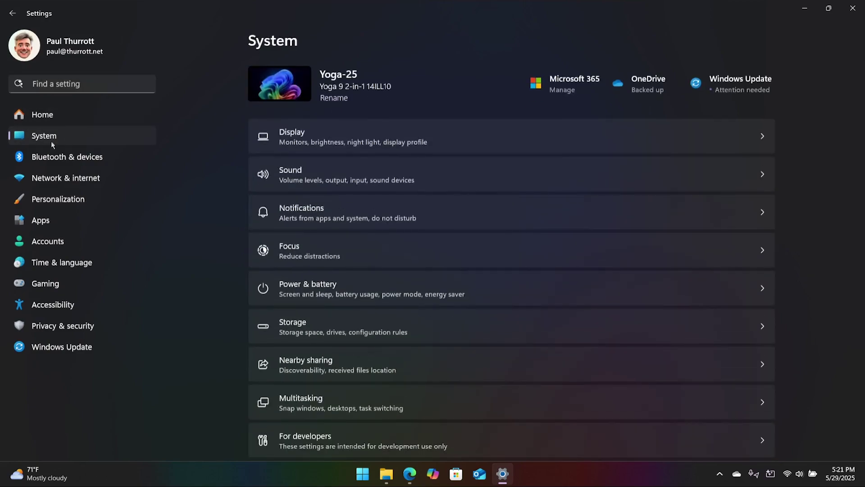
scroll(426, 288, "down", 3)
scroll(506, 353, "down", 3)
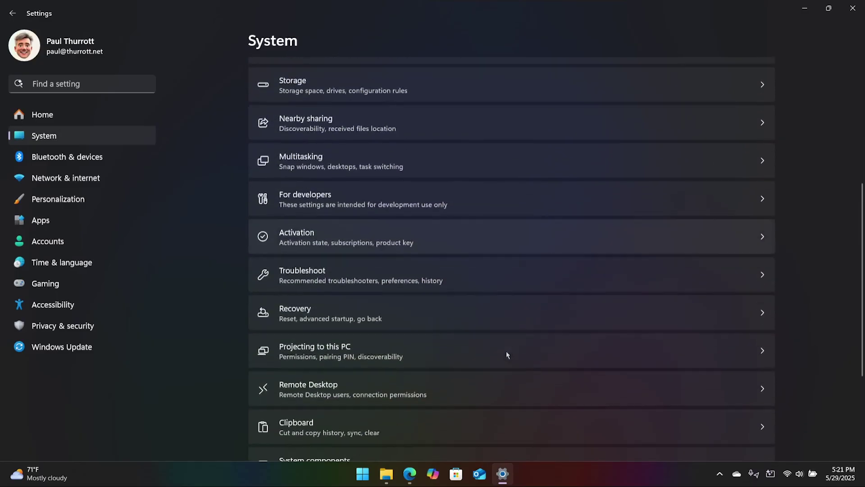
scroll(498, 238, "up", 6)
left_click(495, 202)
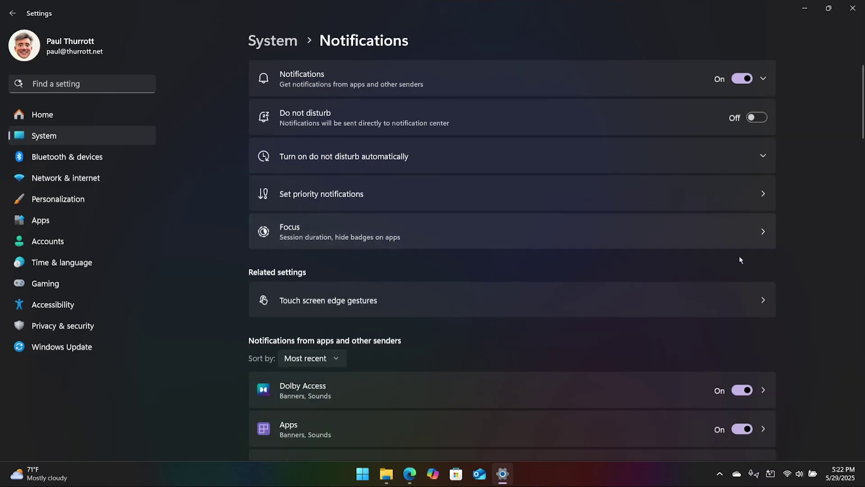
Expand the main Notifications row to review its checkboxes, then close Settings.
scroll(807, 197, "down", 12)
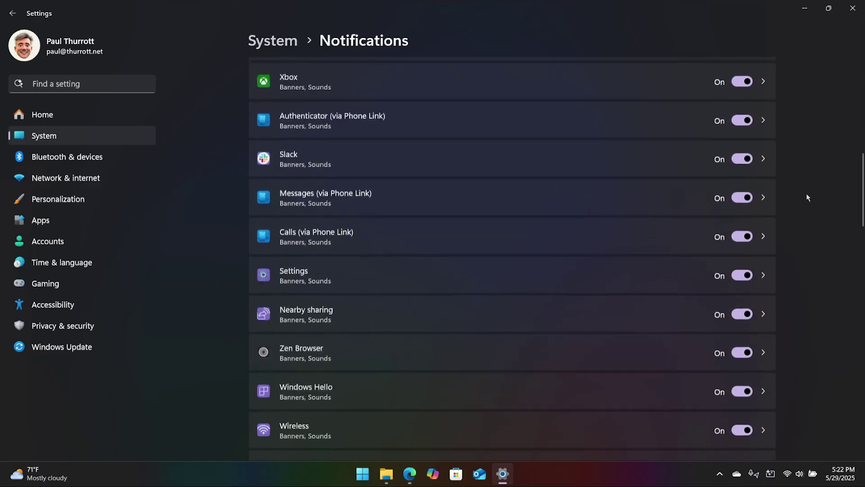
scroll(807, 198, "up", 10)
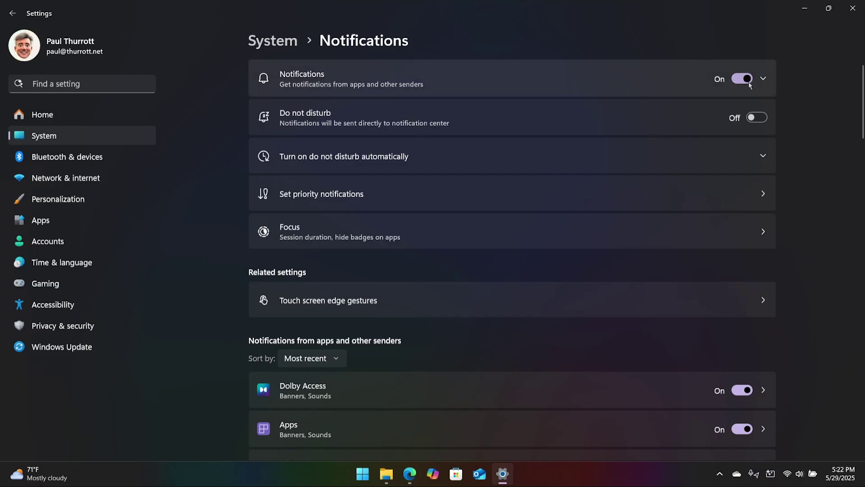
left_click(766, 82)
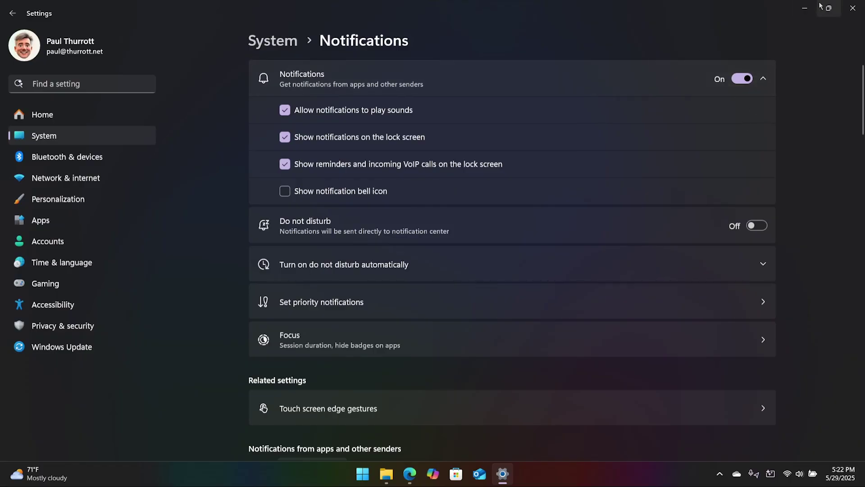
left_click(852, 8)
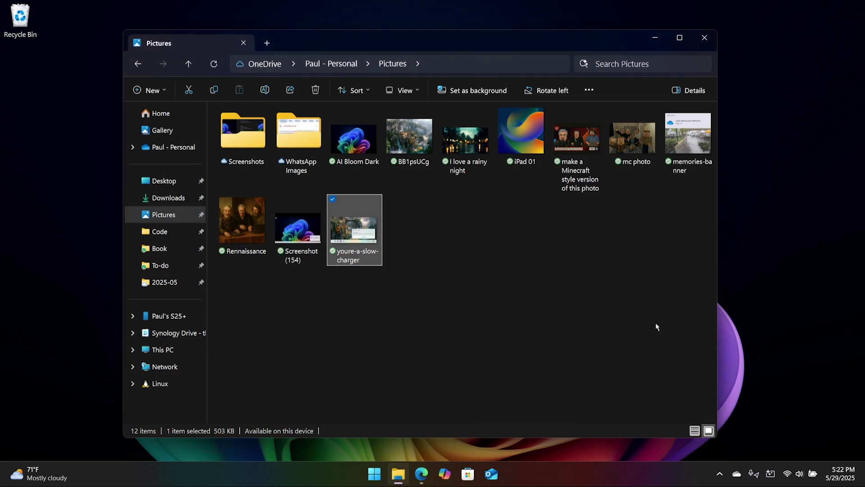
left_click(587, 330)
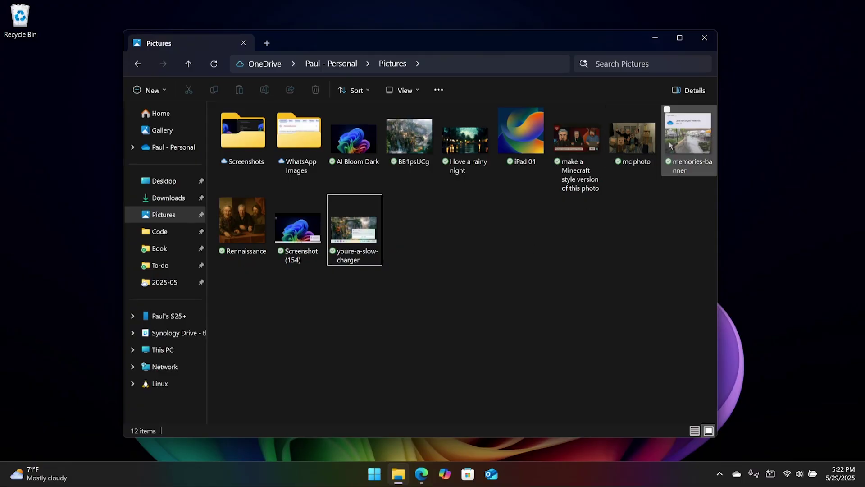
mouse_move(670, 145)
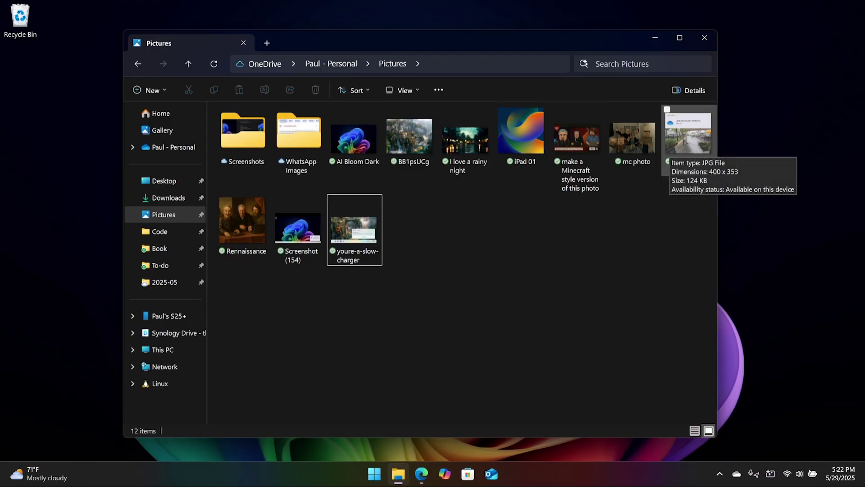
double_click(684, 142)
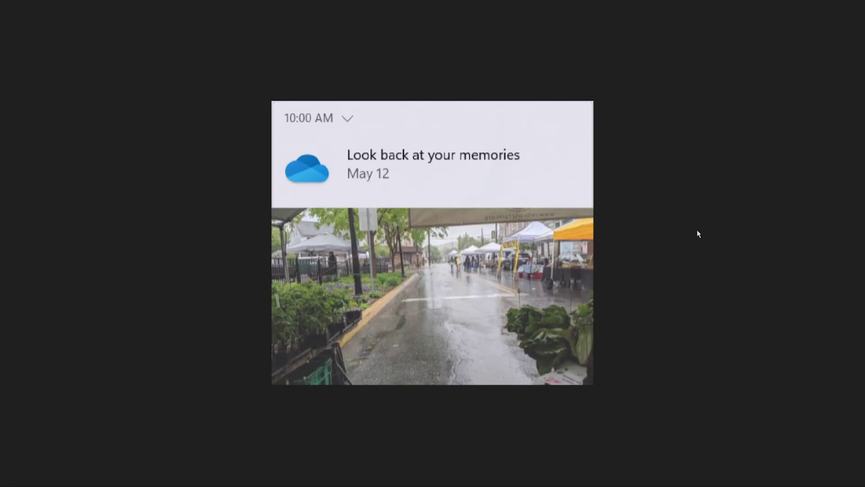
key("Escape")
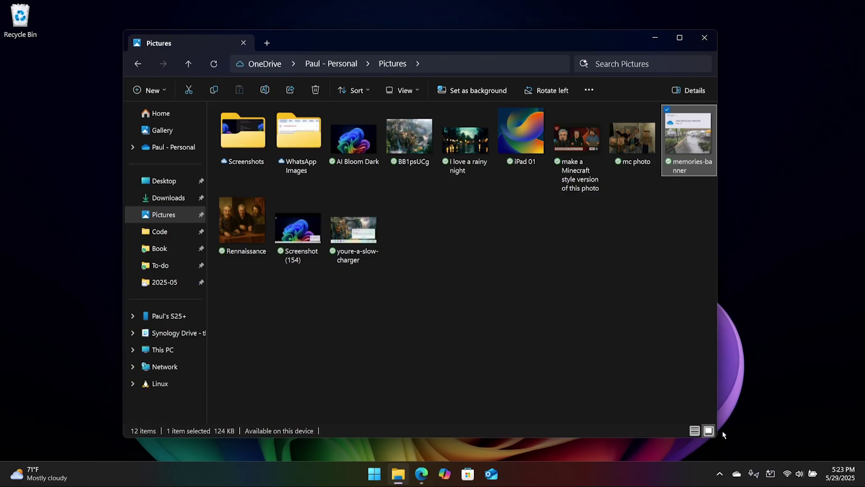
left_click(719, 474)
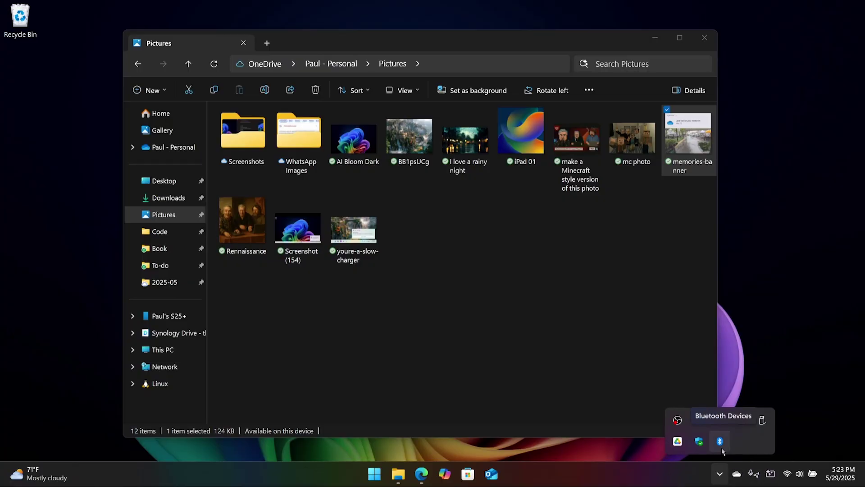
left_click(699, 443)
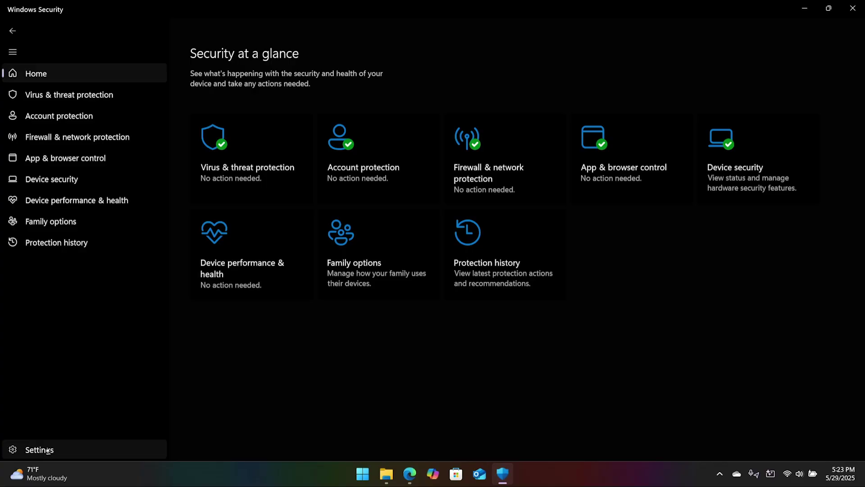
left_click(41, 449)
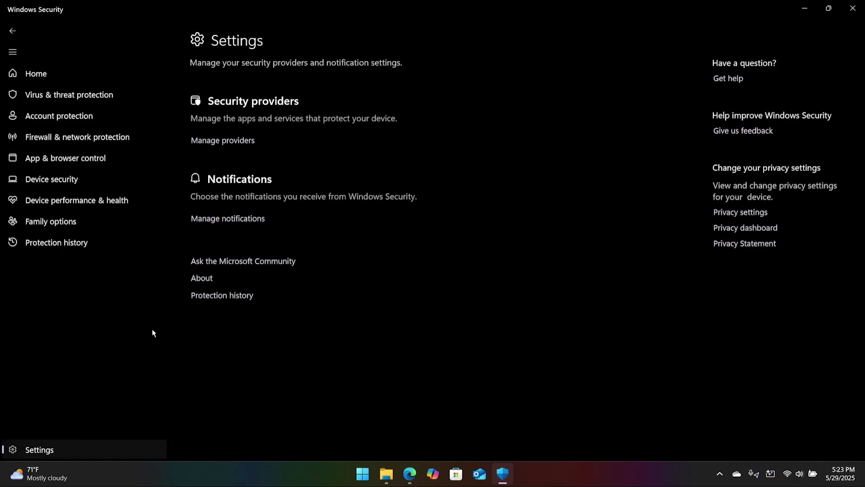
left_click(252, 219)
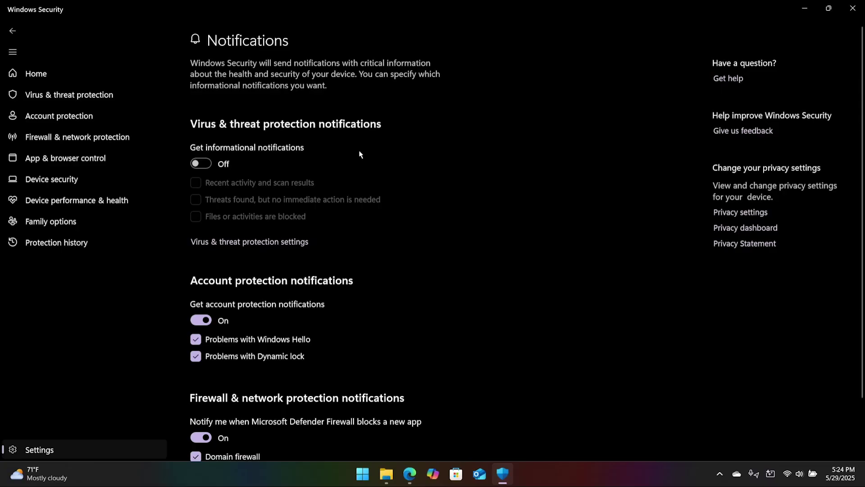
left_click(212, 162)
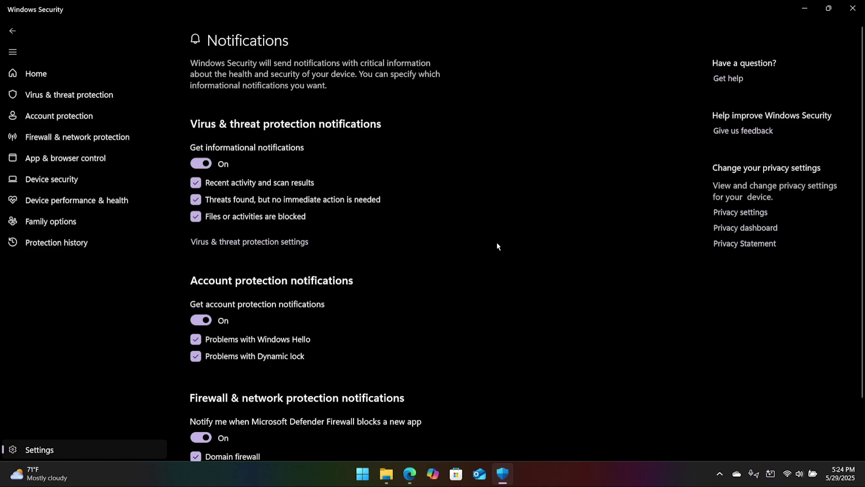
left_click(201, 164)
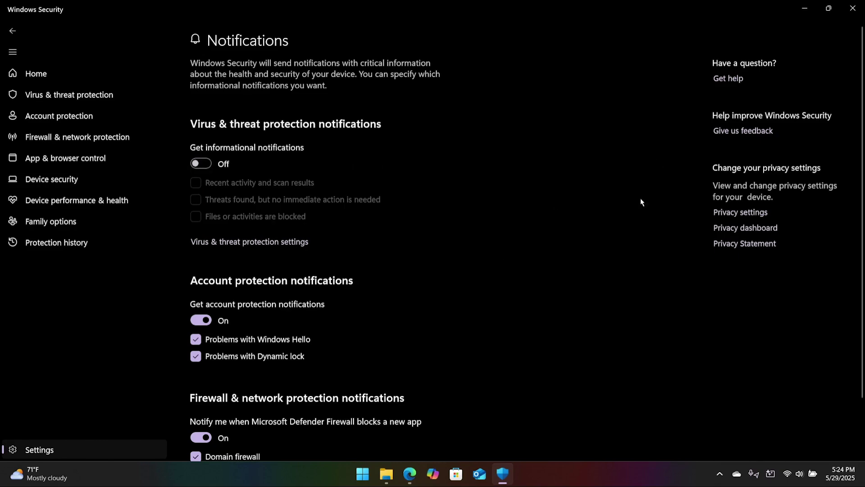
left_click(854, 8)
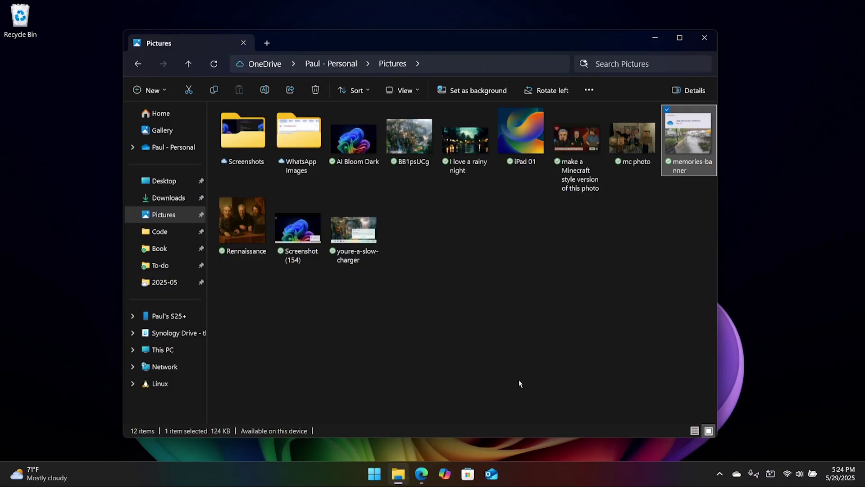
Open Settings at System > Notifications and scroll down the app sender list.
key("super+i")
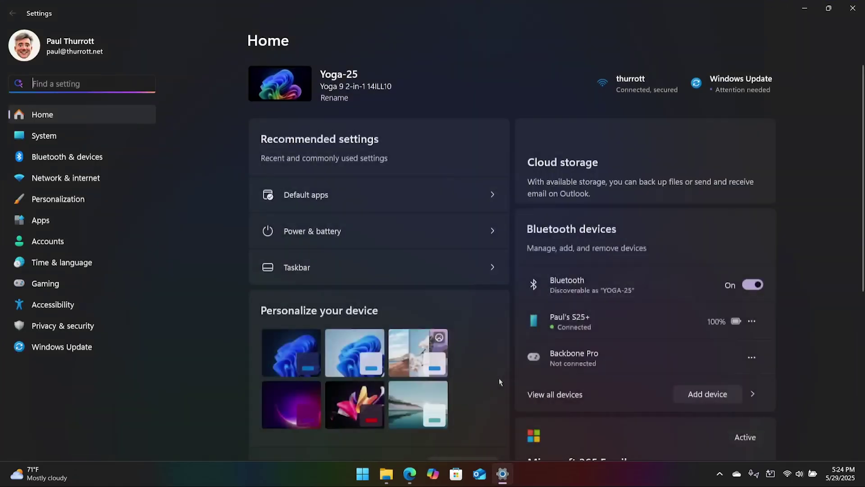
left_click(123, 142)
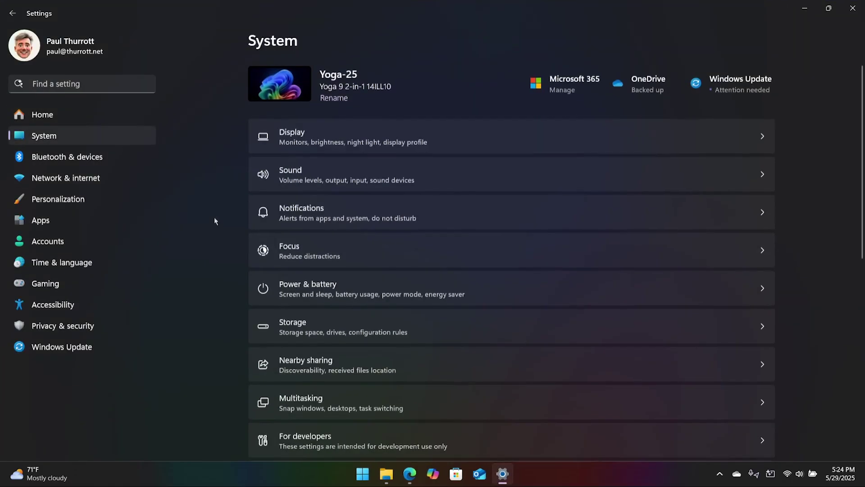
left_click(364, 215)
scroll(448, 291, "down", 1)
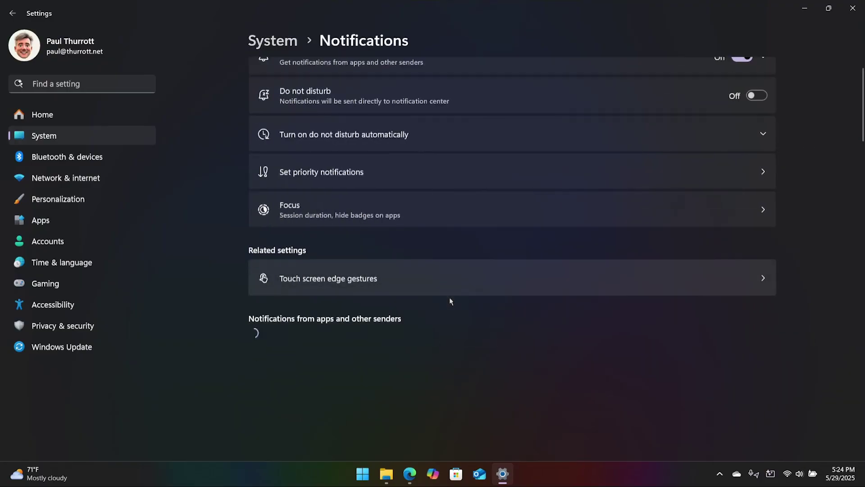
scroll(450, 301, "down", 5)
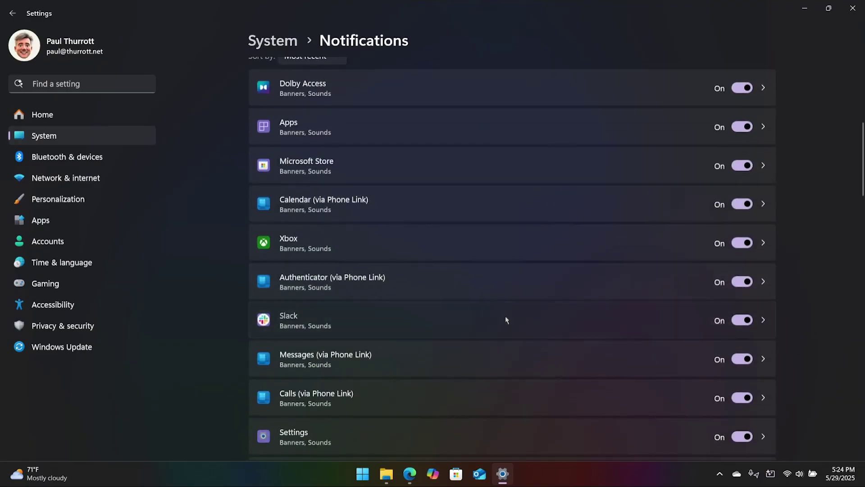
Review Slack's per-app notification options, then return to the sender list.
left_click(505, 319)
scroll(509, 296, "down", 1)
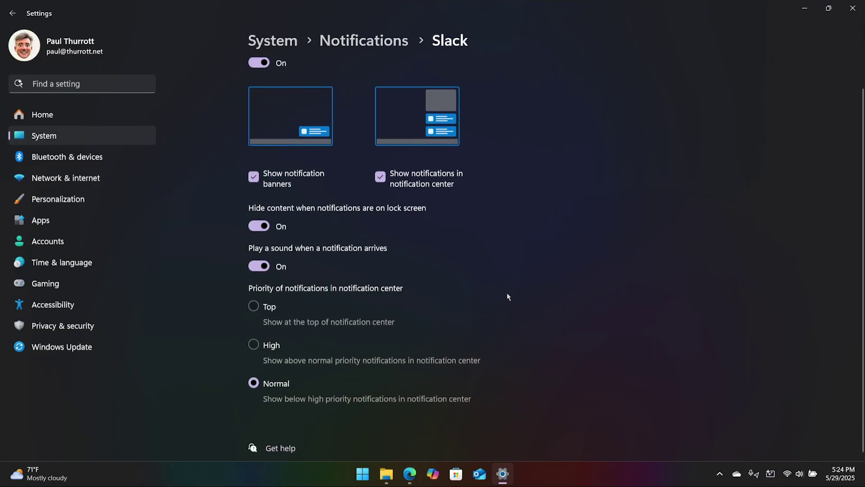
scroll(508, 297, "up", 1)
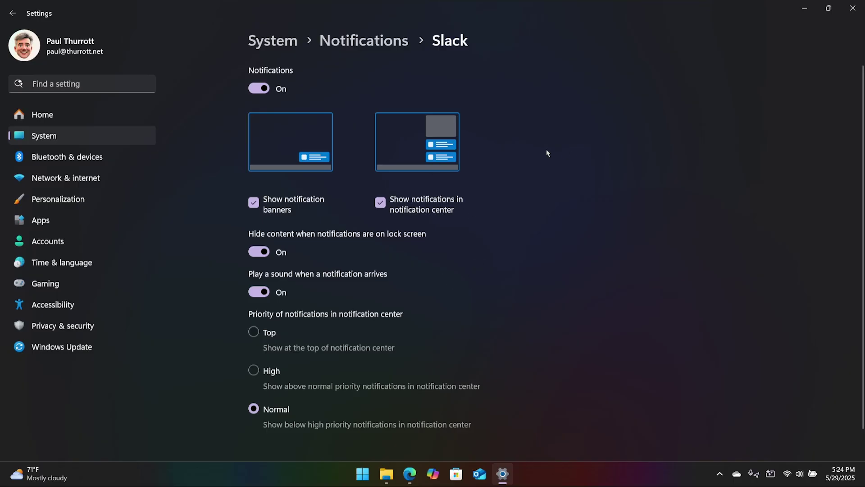
left_click(364, 40)
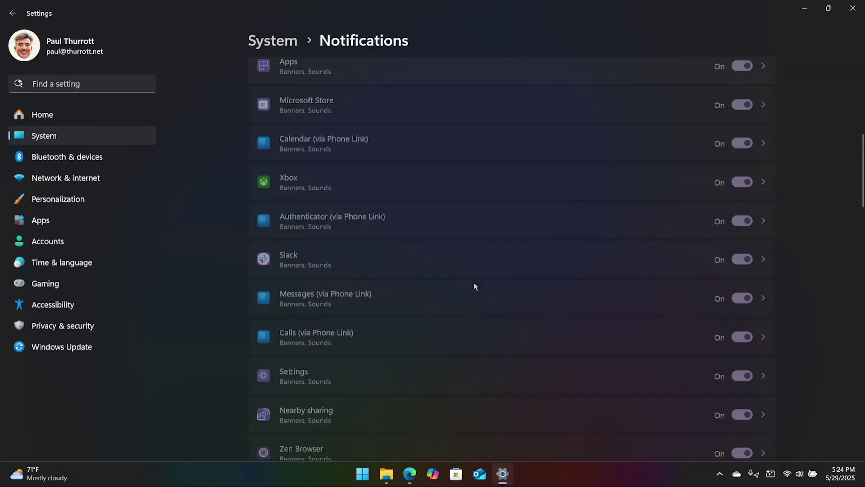
Review the notification options for Messages (via Phone Link), then return to Notifications.
left_click(336, 298)
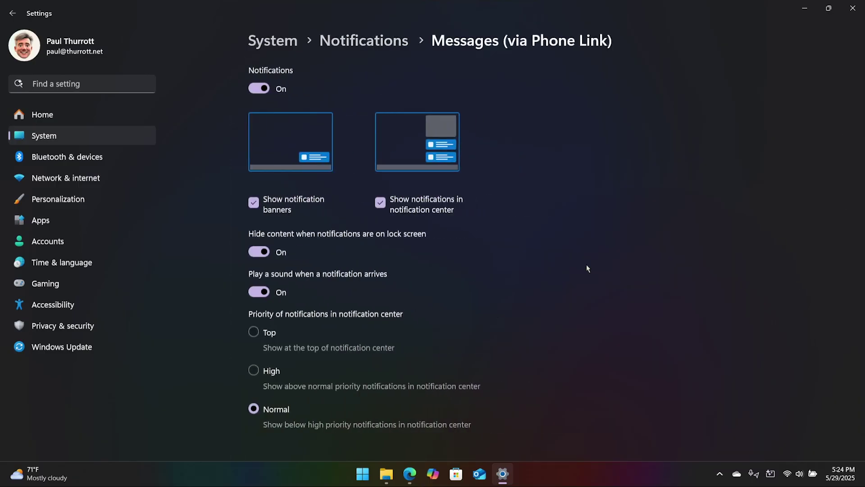
scroll(585, 264, "down", 1)
scroll(586, 263, "up", 1)
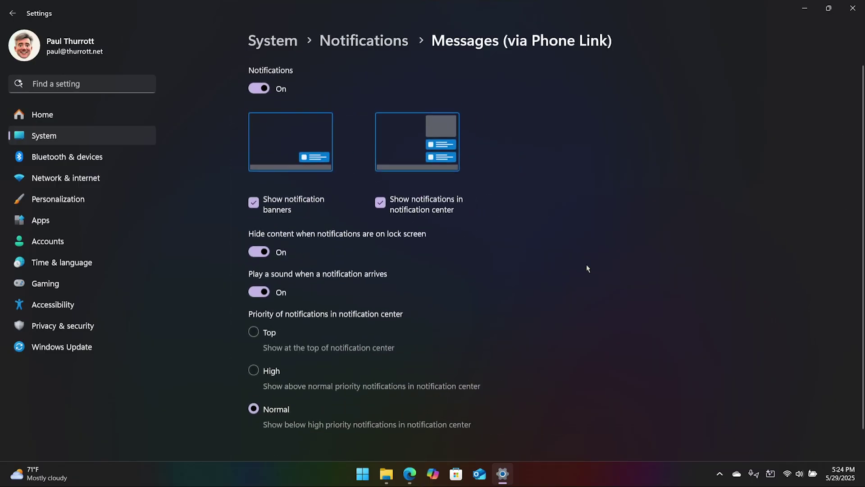
left_click(364, 40)
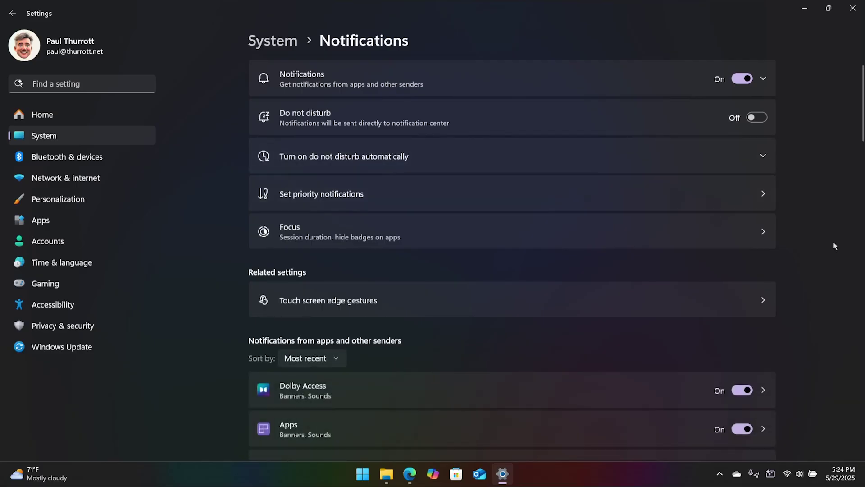
Minimize Settings, dismiss OneDrive's Personal Vault card, and open OneDrive Settings from the gear menu.
left_click(804, 9)
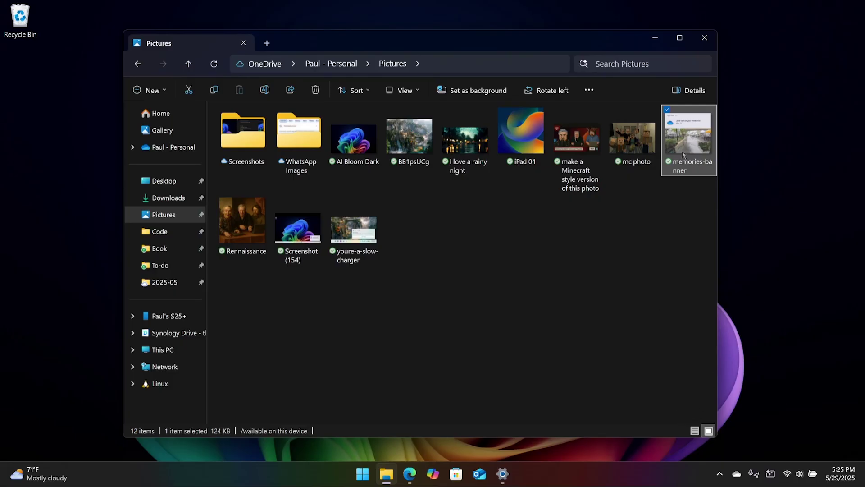
left_click(739, 480)
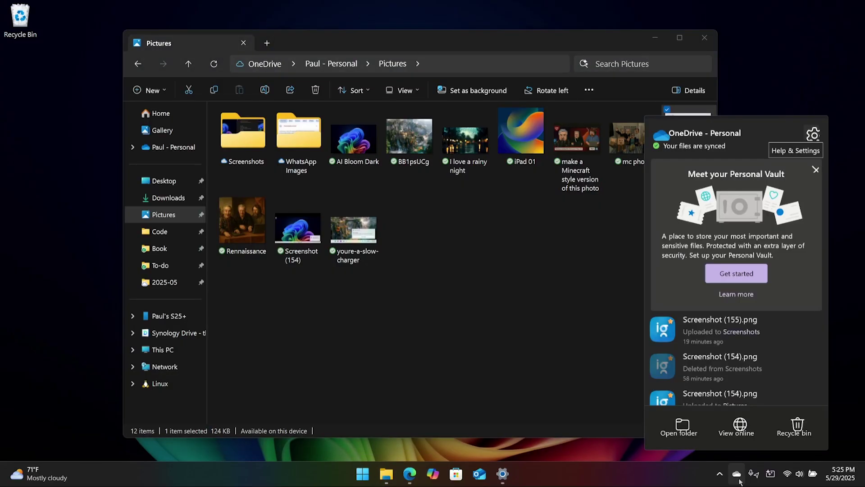
left_click(816, 170)
left_click(813, 135)
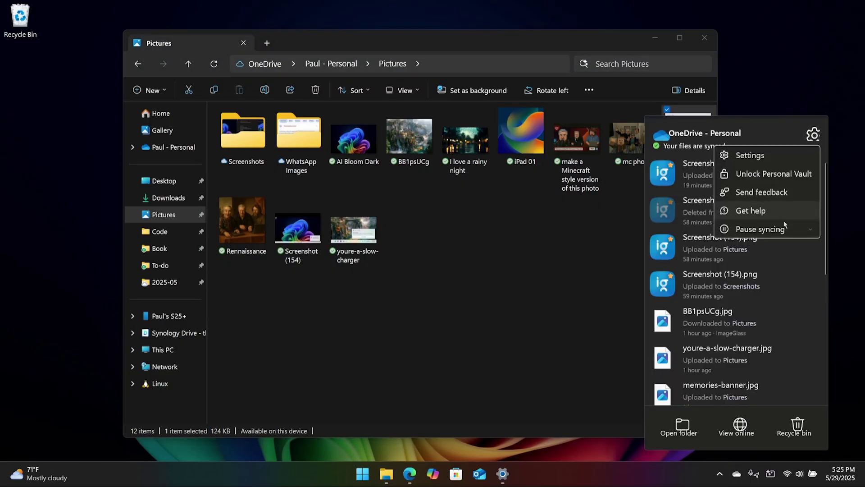
left_click(782, 156)
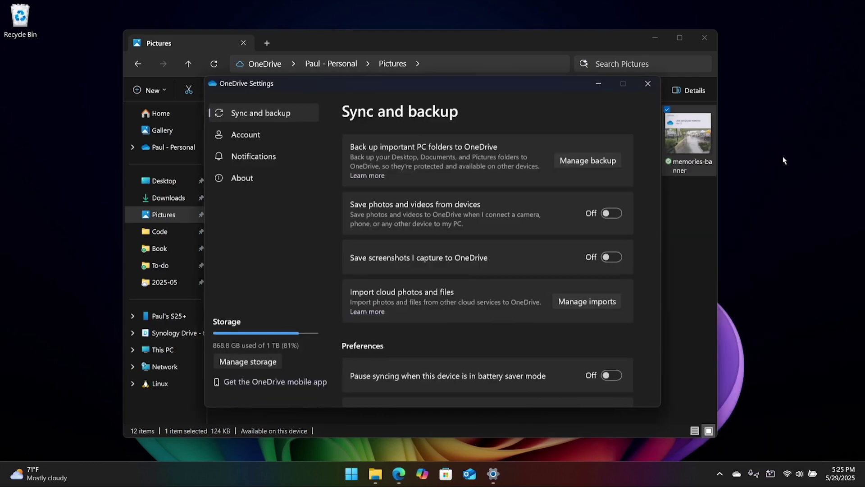
Confirm OneDrive's 'On this day' memories notifications are Off, then close OneDrive Settings.
left_click(250, 158)
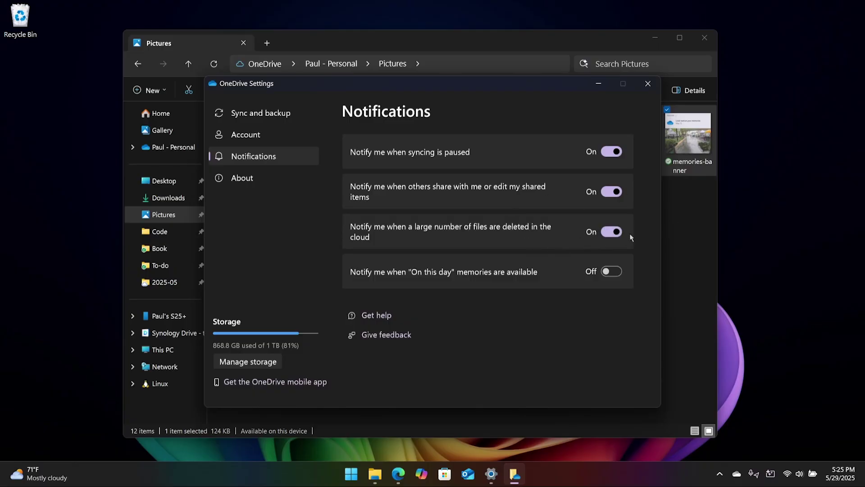
left_click(648, 86)
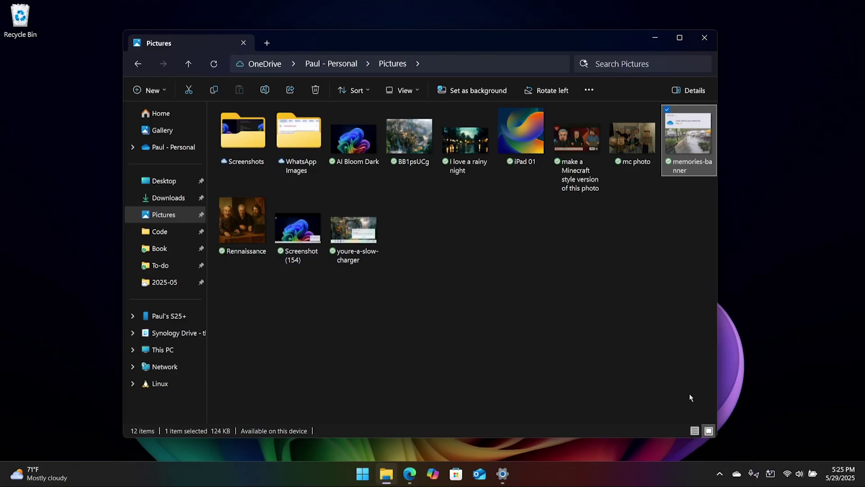
Select the youre-a-slow-charger image in Pictures, then switch back to Settings with Alt+Tab.
left_click(353, 229)
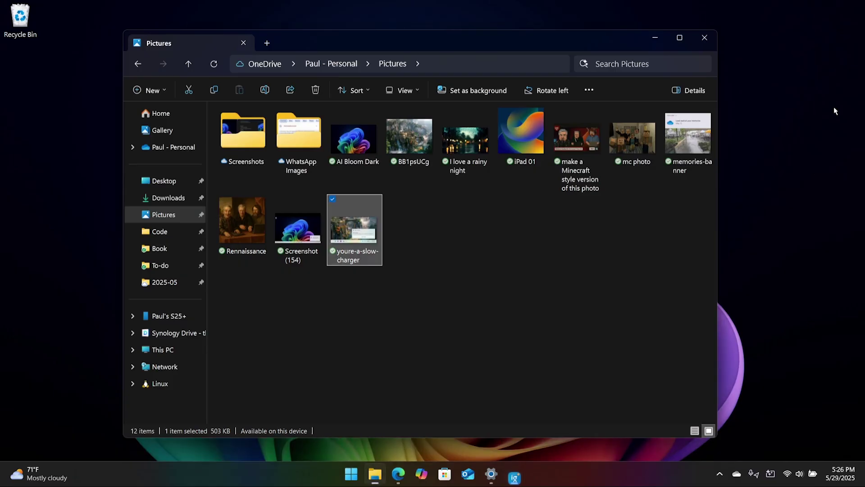
key("alt+Tab")
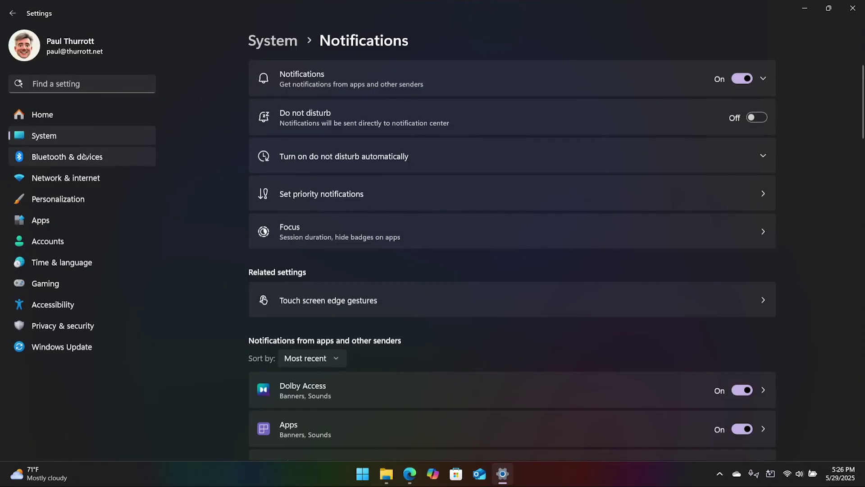
Go to System settings and reach the Power & battery page showing the battery at 100%.
left_click(90, 136)
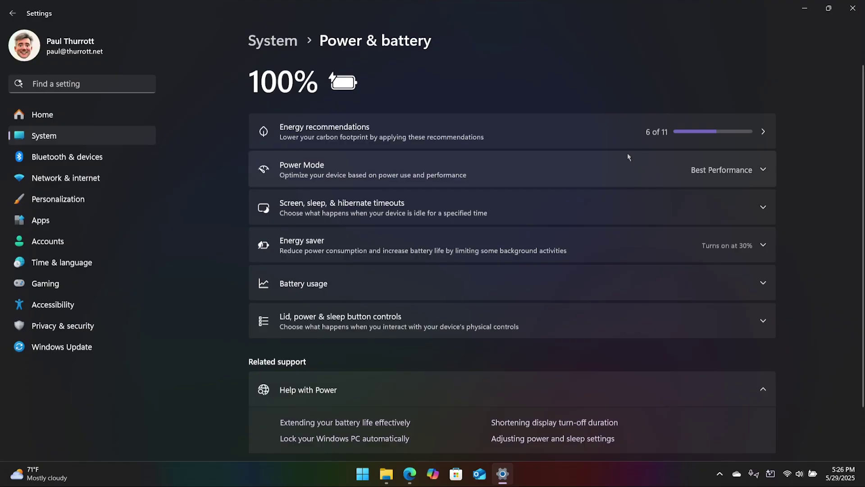
Open Bluetooth & devices > USB to see the slow-charging and USB battery saver options.
left_click(85, 158)
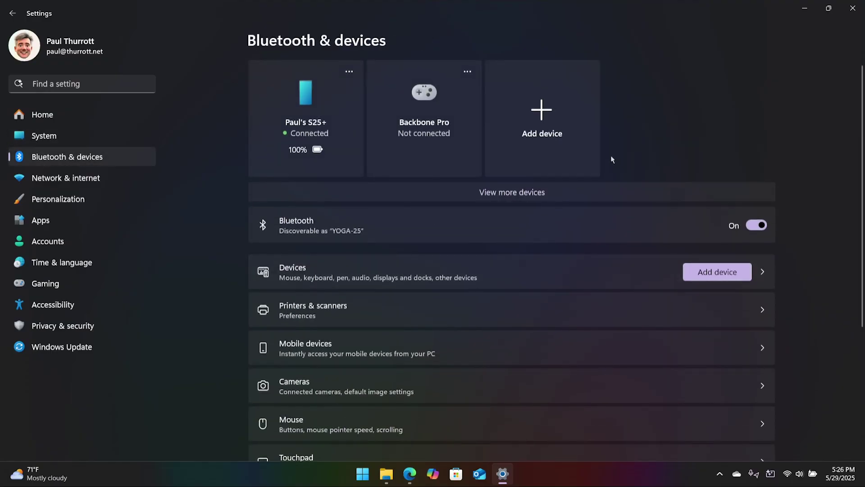
scroll(691, 135, "down", 5)
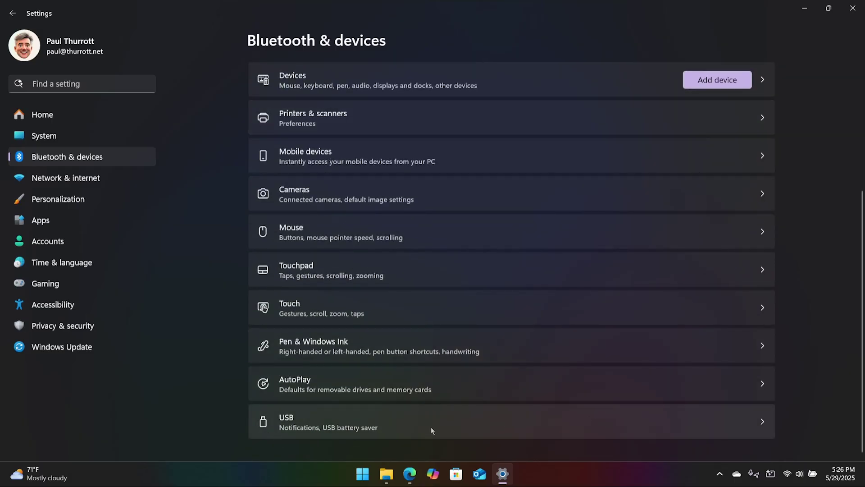
left_click(463, 419)
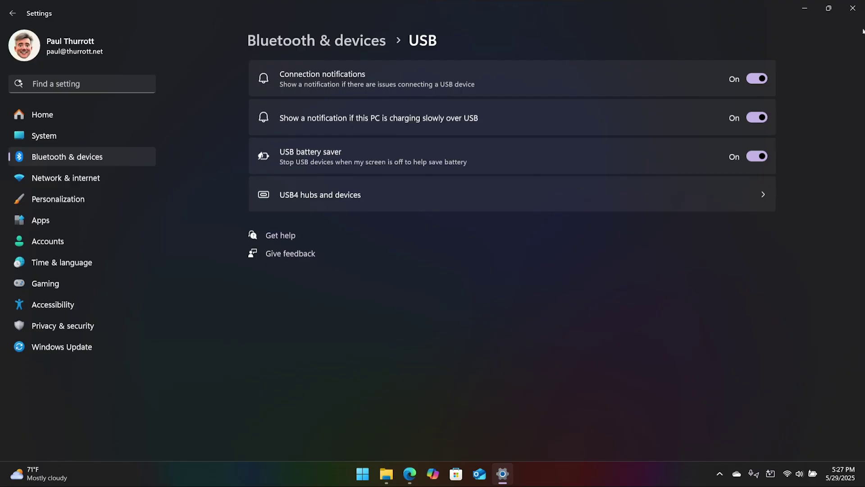
Turn Do not disturb on and back off, then open System > Notifications.
left_click(131, 130)
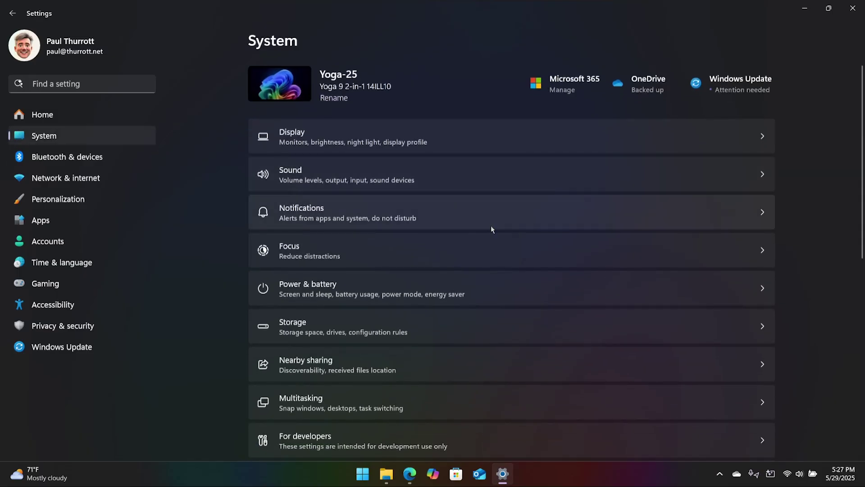
left_click(840, 473)
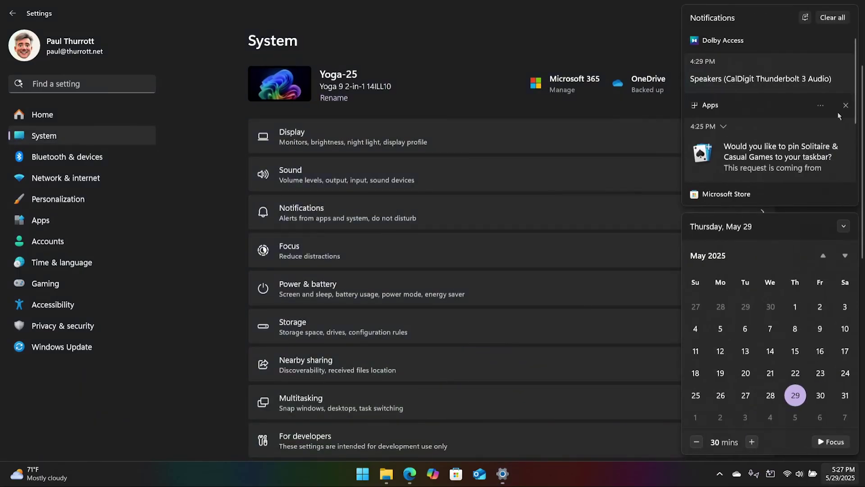
left_click(806, 17)
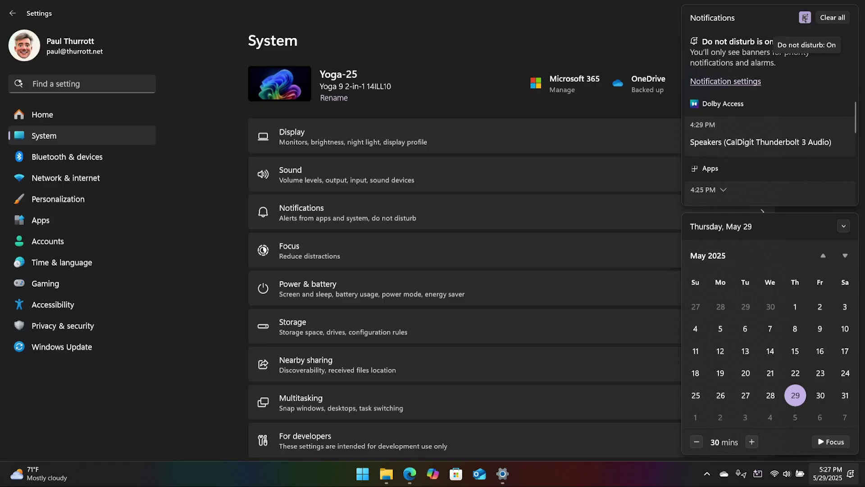
left_click(805, 18)
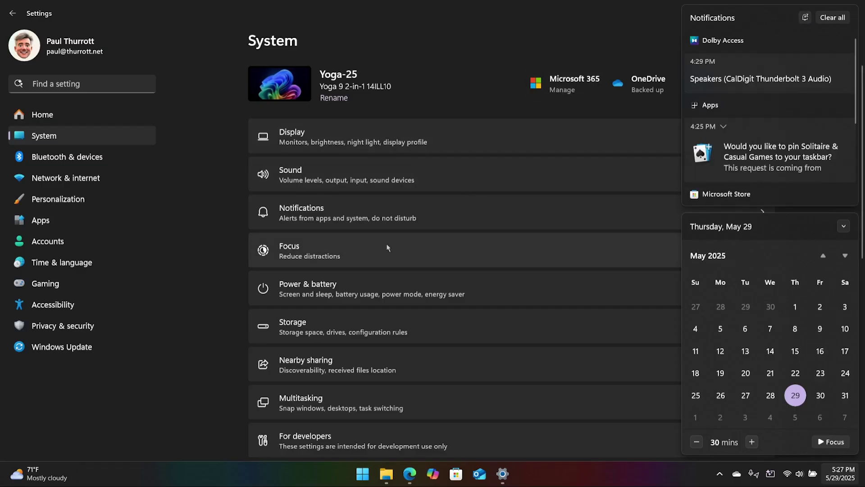
left_click(501, 218)
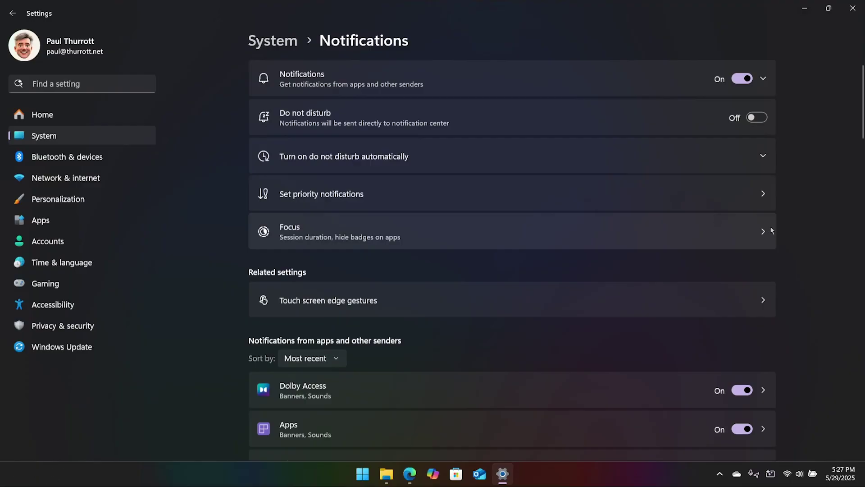
Switch off notifications from Apps and Dolby Access, then look over the remaining senders.
scroll(829, 239, "down", 3)
scroll(822, 283, "down", 3)
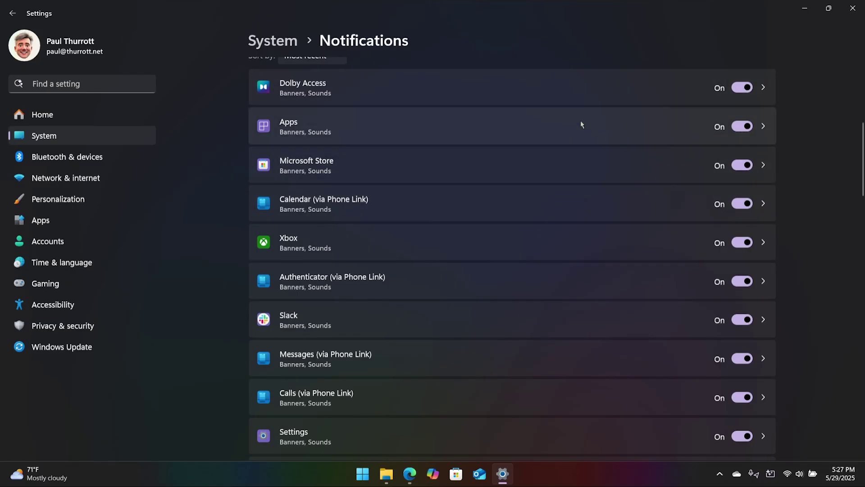
left_click(739, 129)
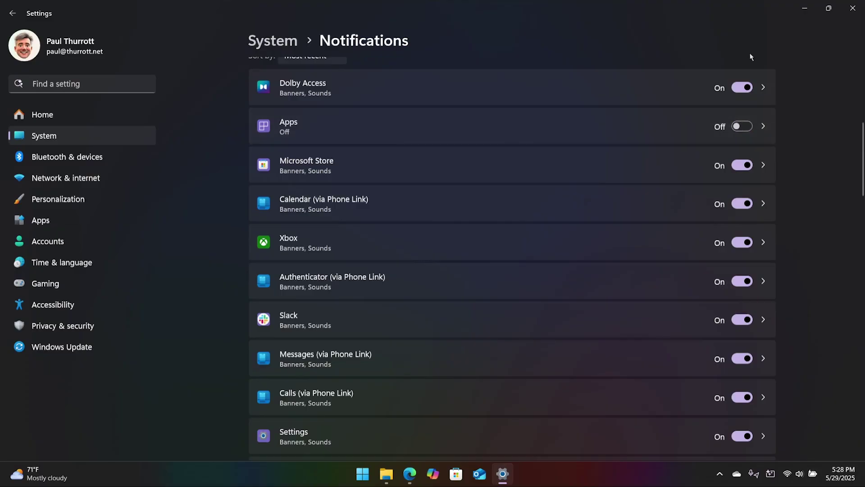
left_click(742, 87)
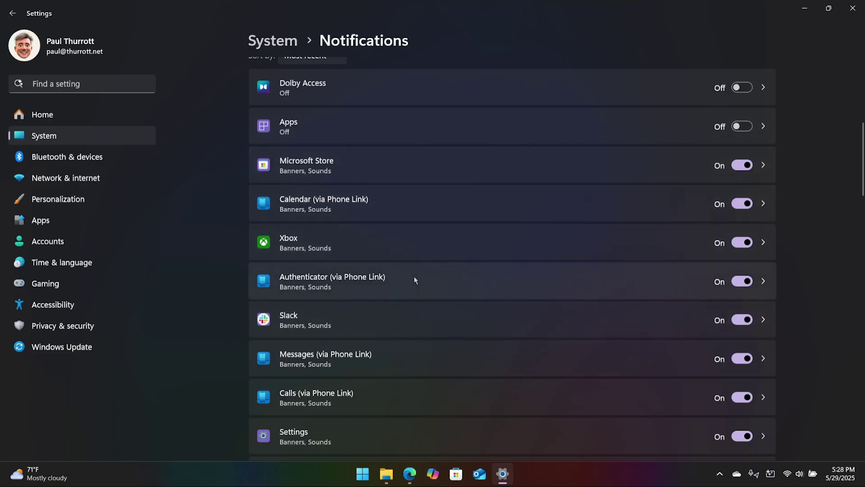
scroll(449, 295, "down", 2)
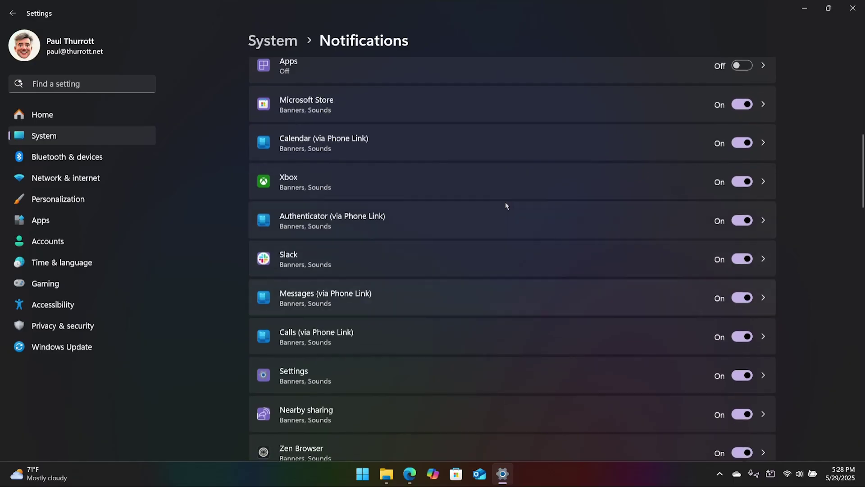
scroll(512, 222, "down", 2)
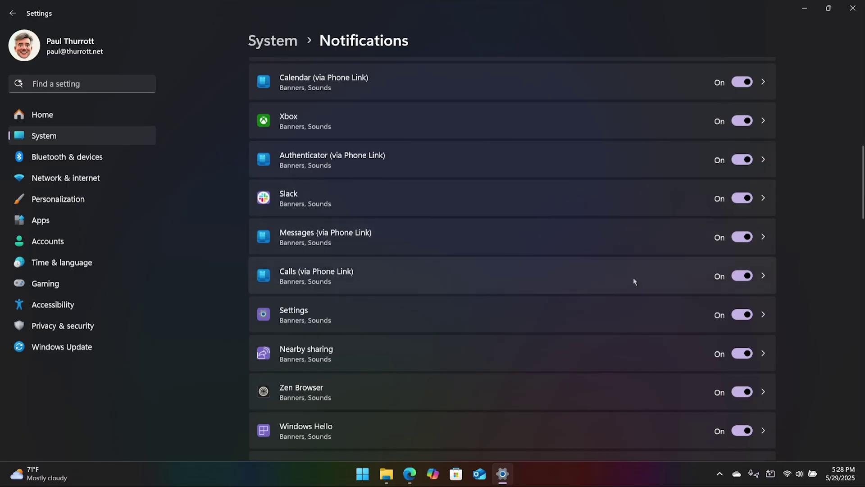
scroll(633, 277, "down", 5)
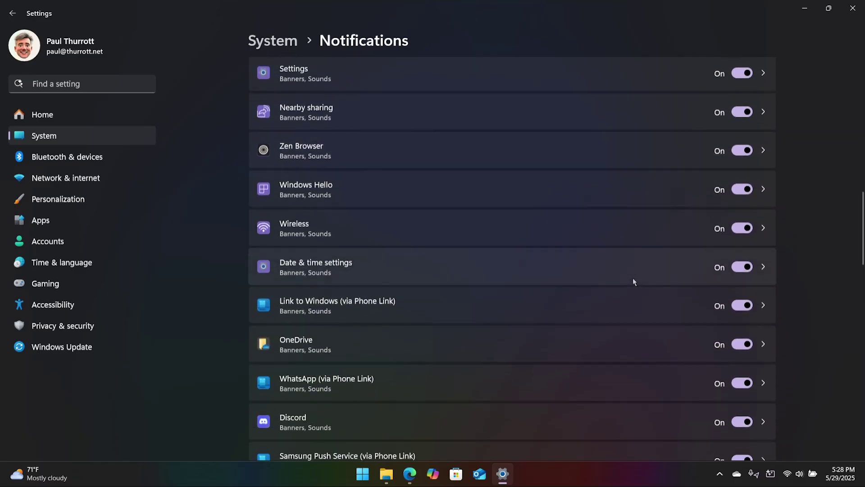
scroll(633, 278, "down", 1)
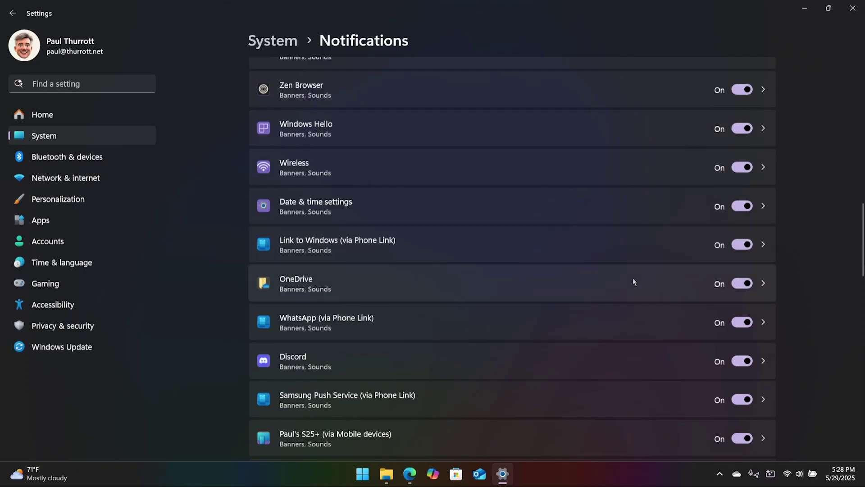
scroll(633, 294, "down", 2)
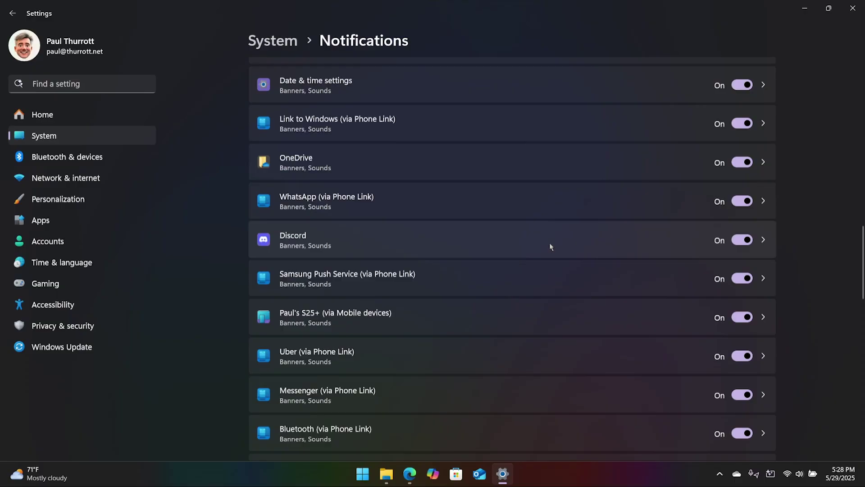
scroll(549, 242, "down", 5)
scroll(608, 252, "down", 5)
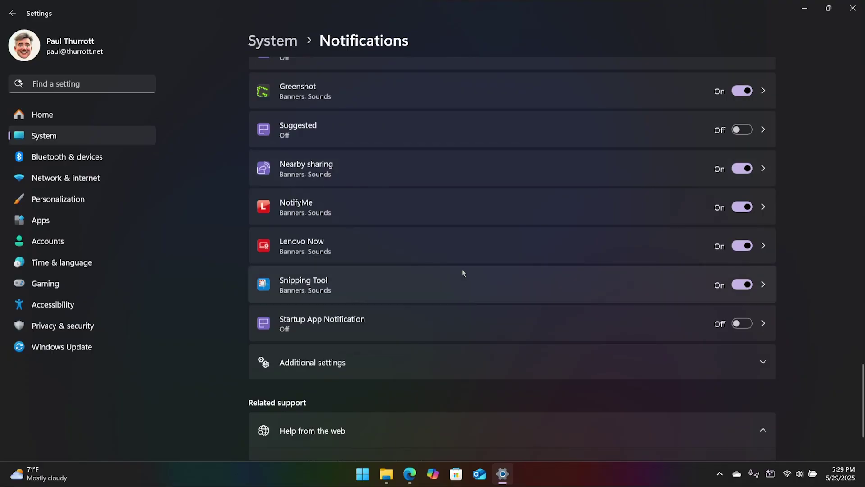
scroll(433, 199, "down", 1)
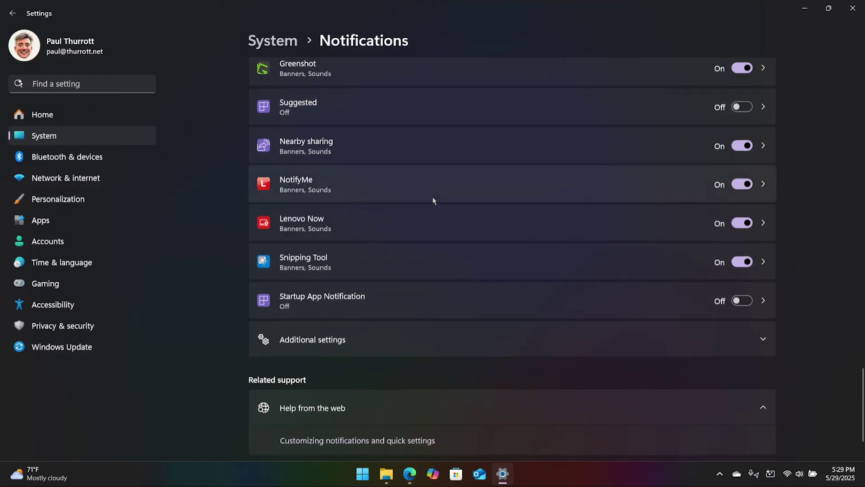
scroll(434, 201, "up", 3)
scroll(433, 199, "up", 15)
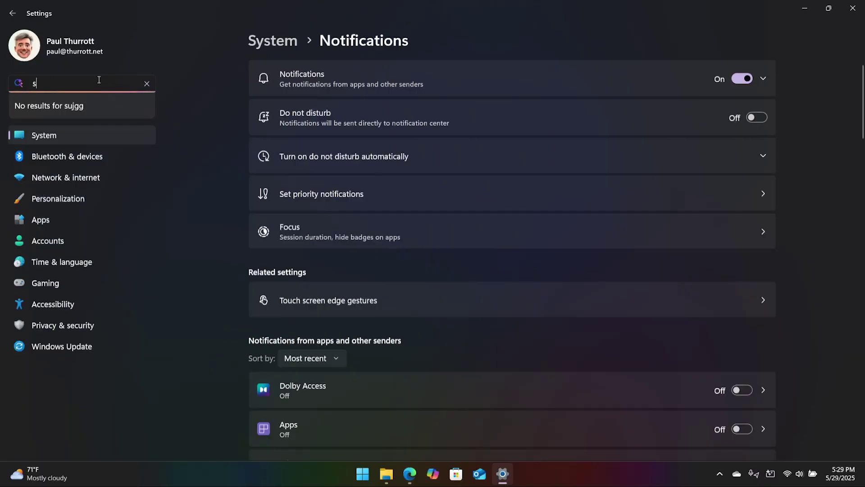
type("ugg")
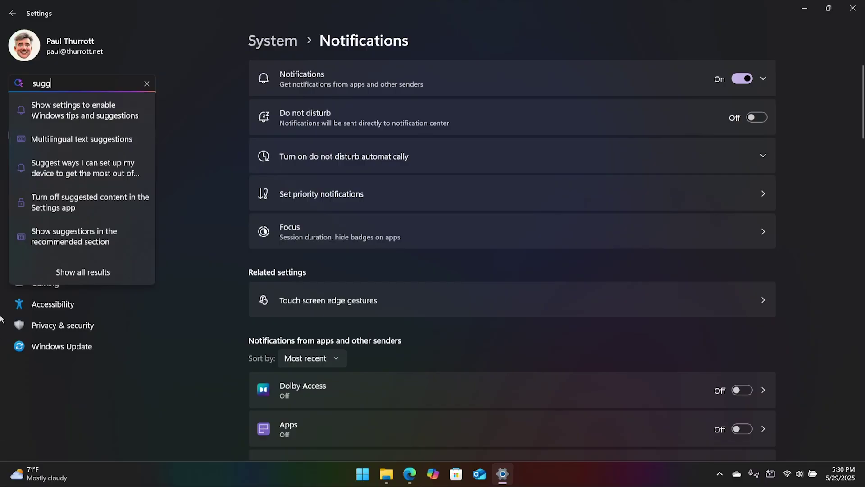
left_click(77, 239)
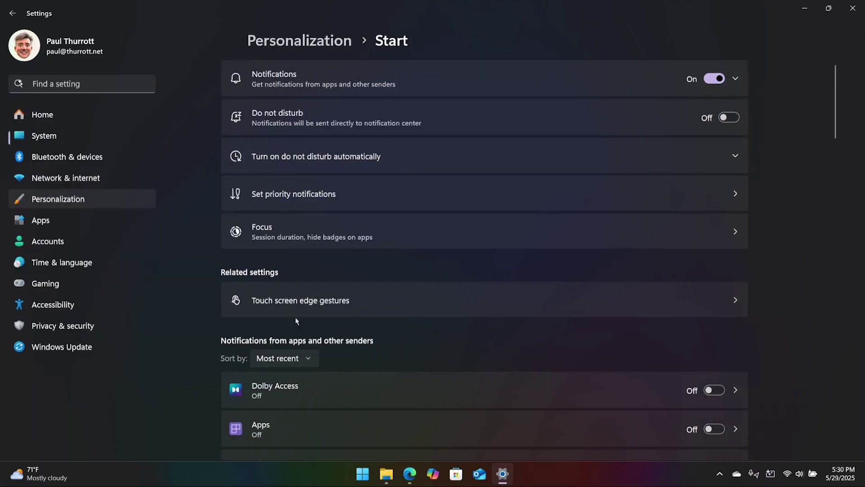
scroll(624, 248, "down", 4)
scroll(523, 311, "up", 4)
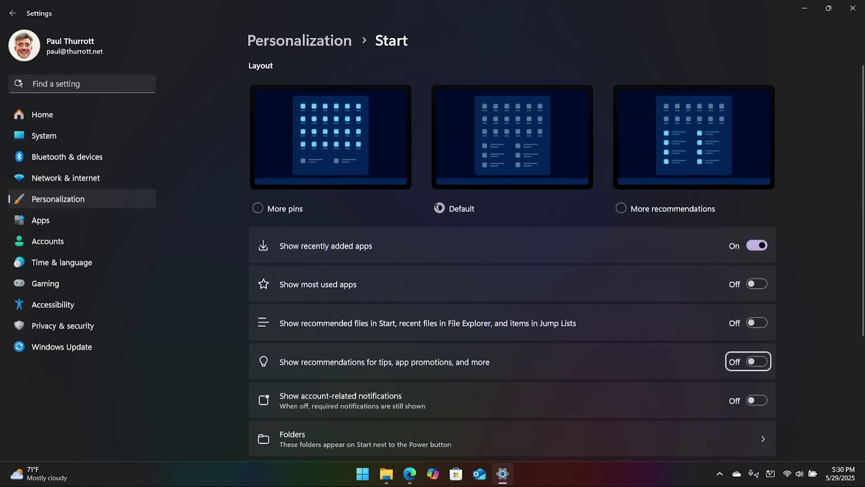
left_click(59, 139)
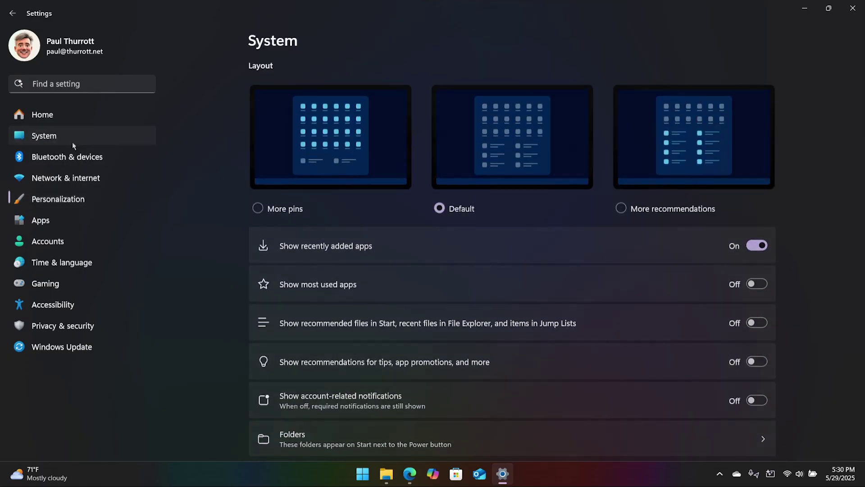
Under Notifications' additional settings, turn off the welcome experience, device setup suggestions, and tips and suggestions.
left_click(522, 200)
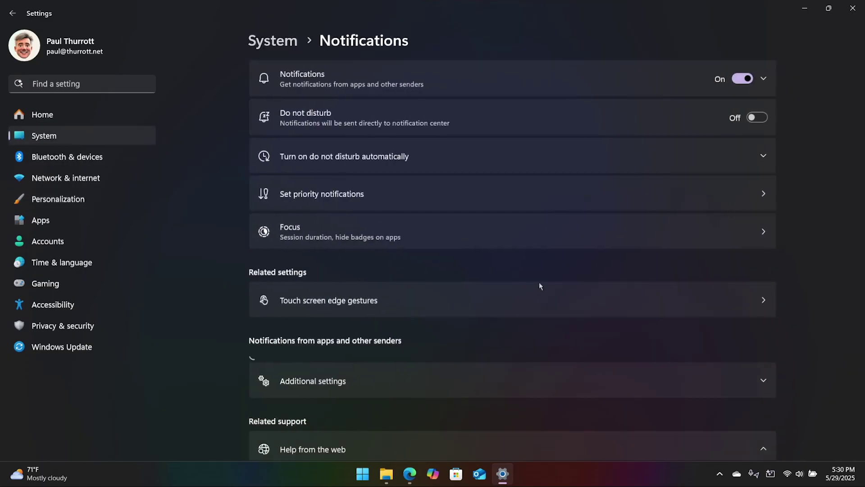
scroll(542, 283, "down", 15)
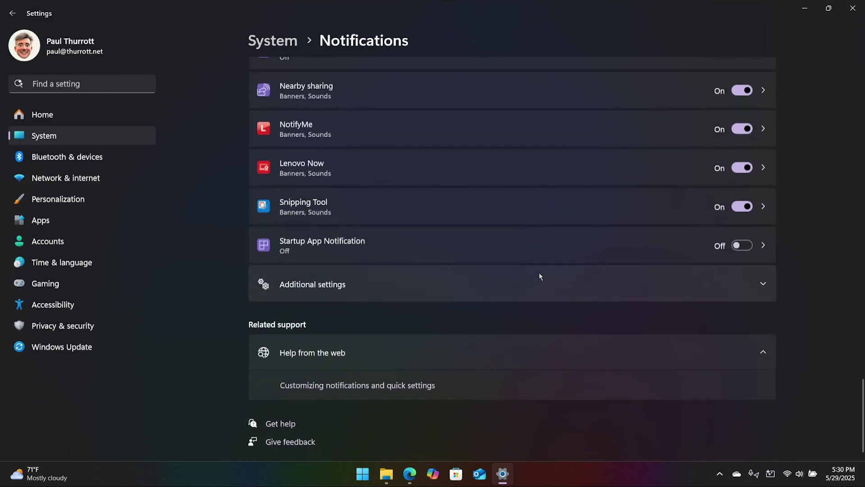
left_click(532, 288)
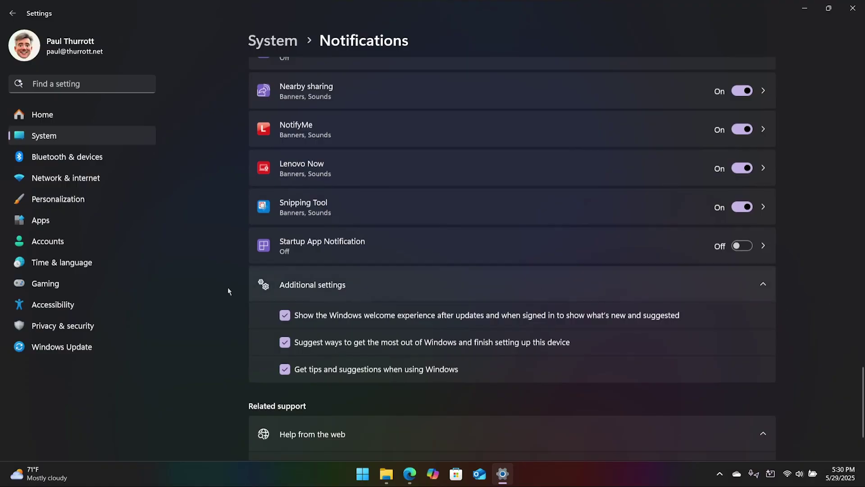
left_click(286, 316)
left_click(285, 342)
left_click(285, 369)
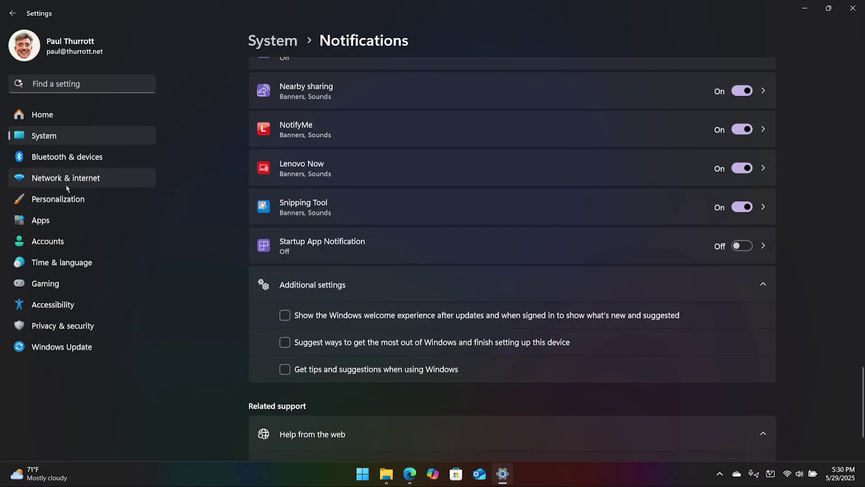
left_click(66, 198)
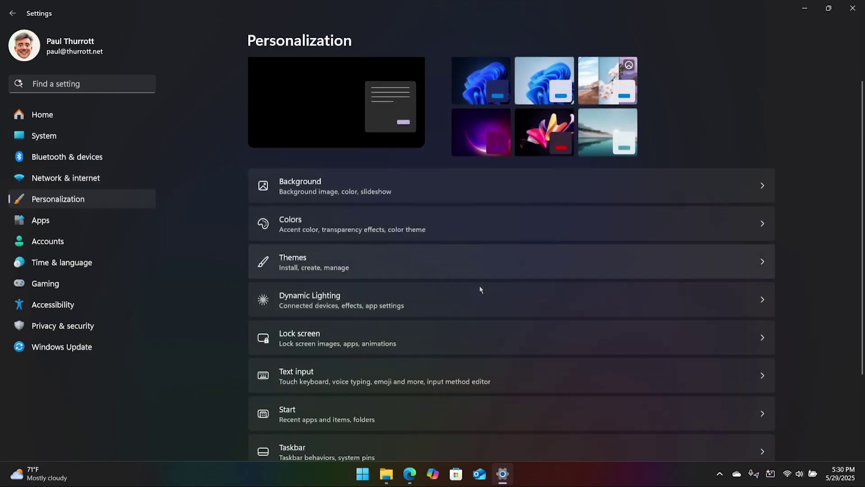
Open Personalization > Start and check that recommendations and account-related notifications are off.
scroll(480, 285, "down", 3)
left_click(469, 319)
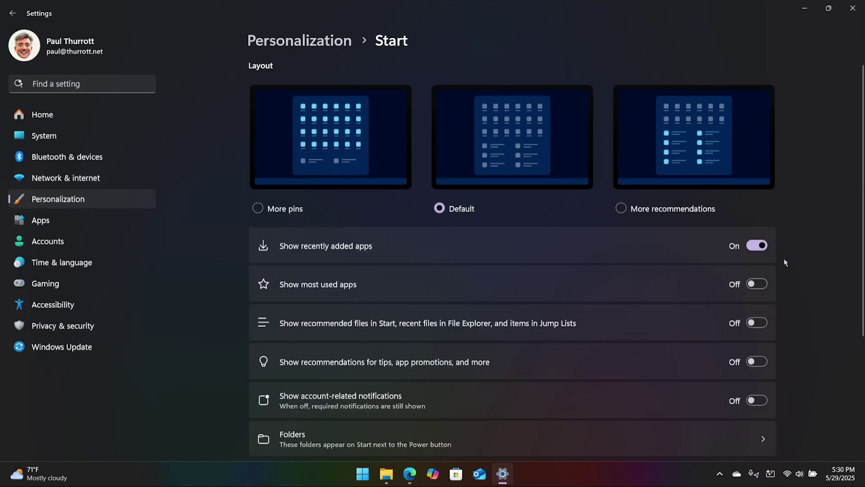
scroll(782, 256, "down", 4)
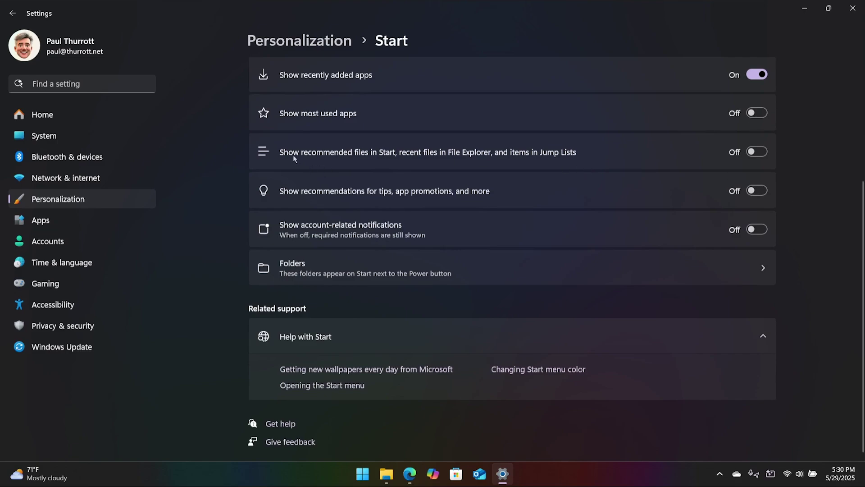